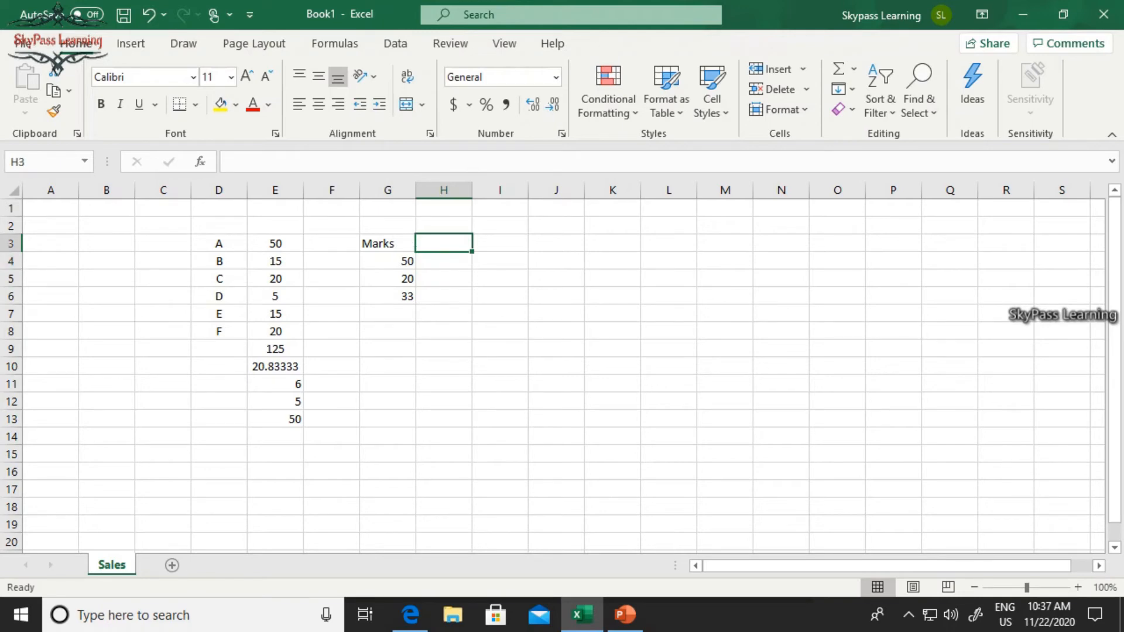
Enter the heading "Result" in cell H3, beside the Marks heading
type("Result")
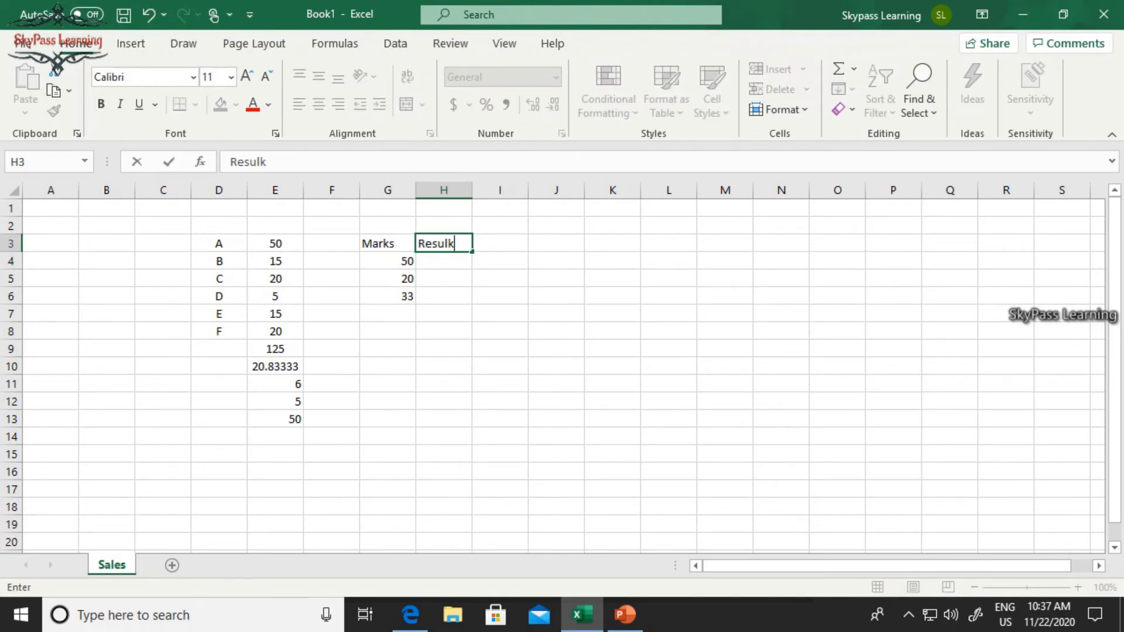
key("BackSpace")
key("BackSpace")
type("lt")
key("Return")
Enter an IF formula in H4 that returns "Pass" when G4>=33 and "Fail" otherwise
type("=")
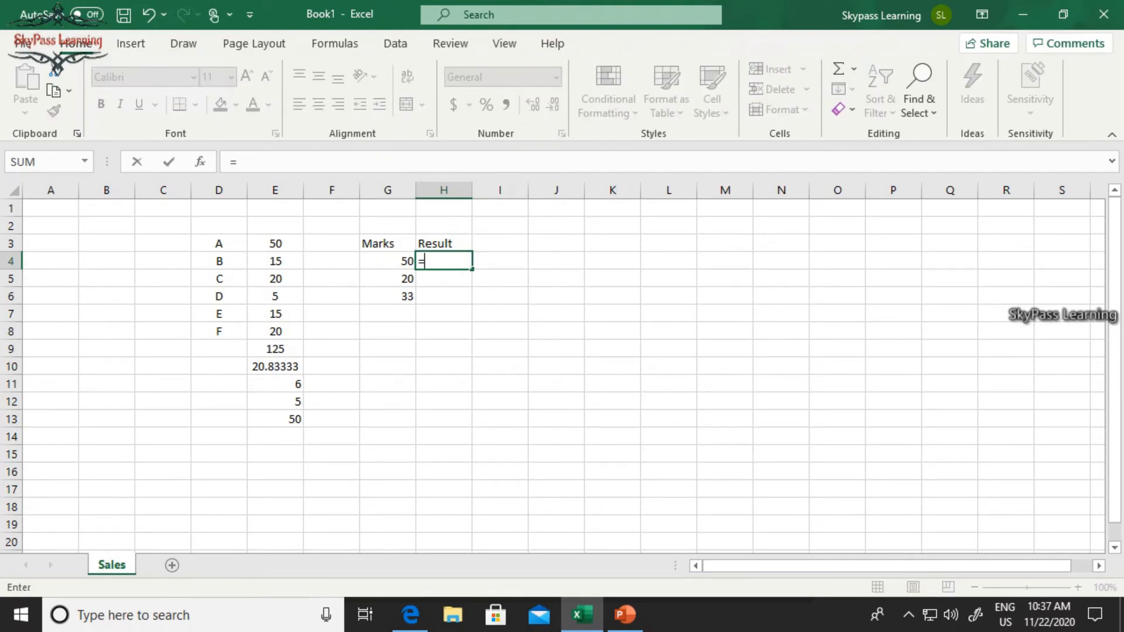
type("if")
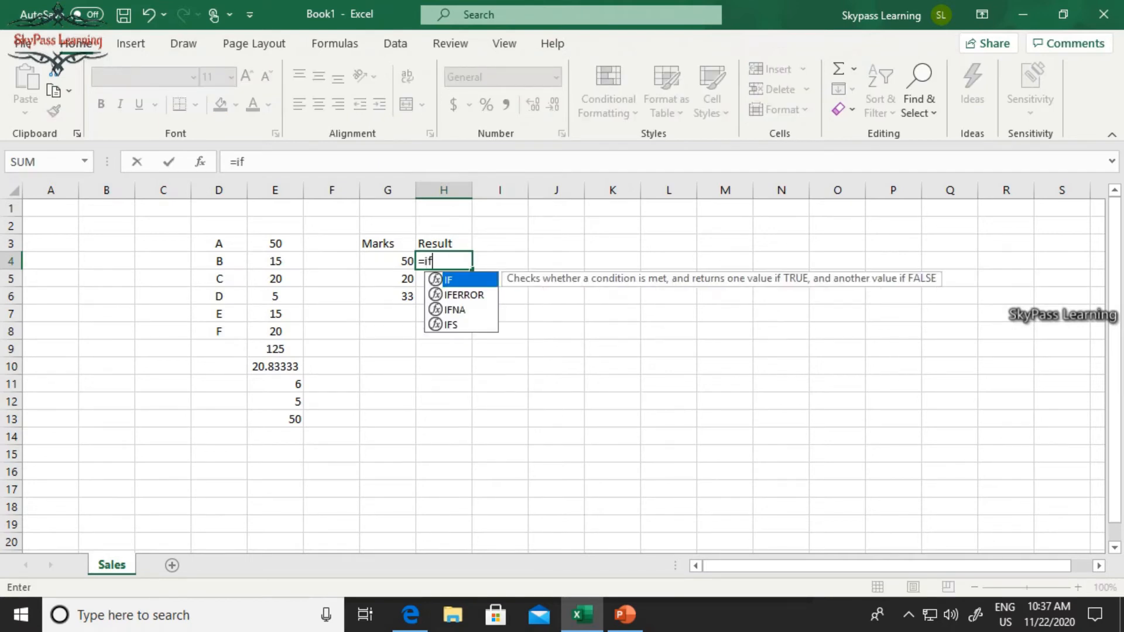
type("(")
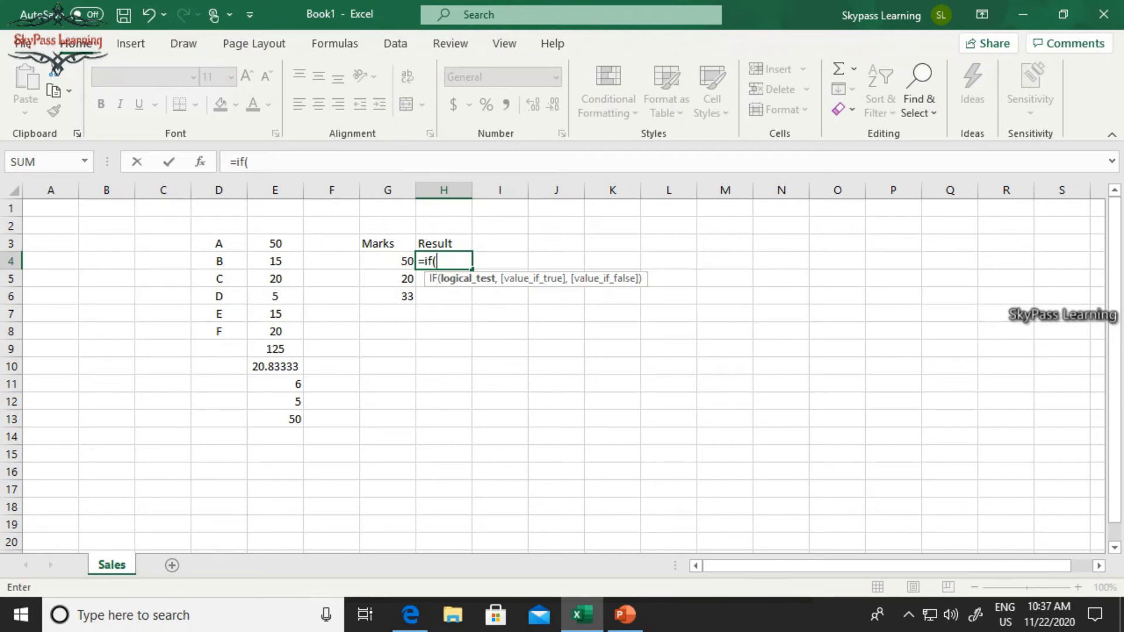
key("Left")
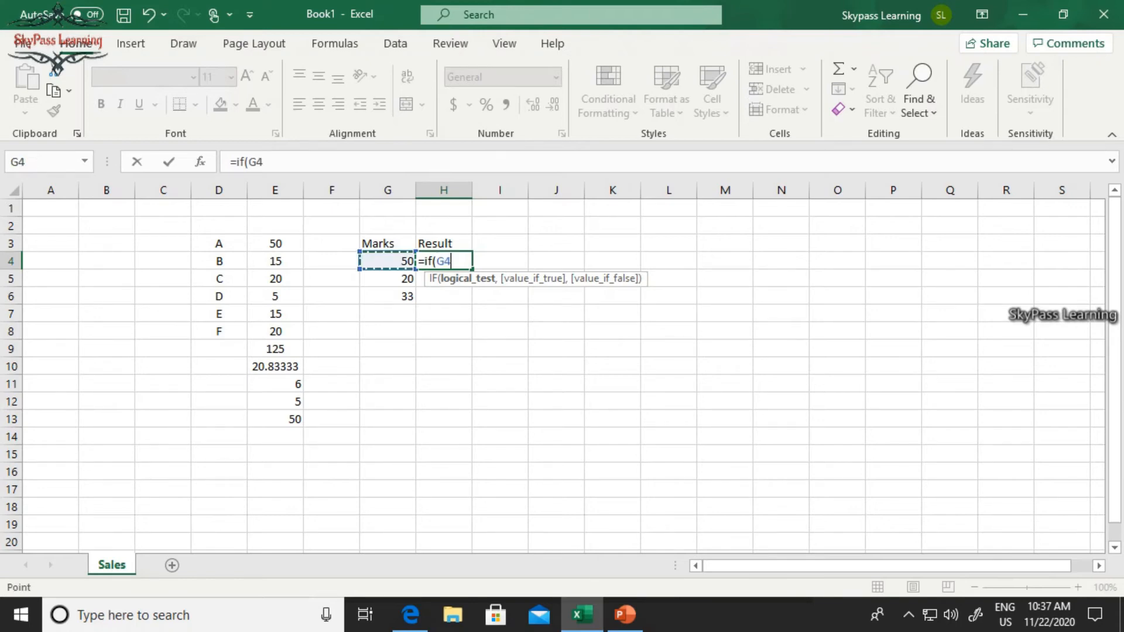
type(",")
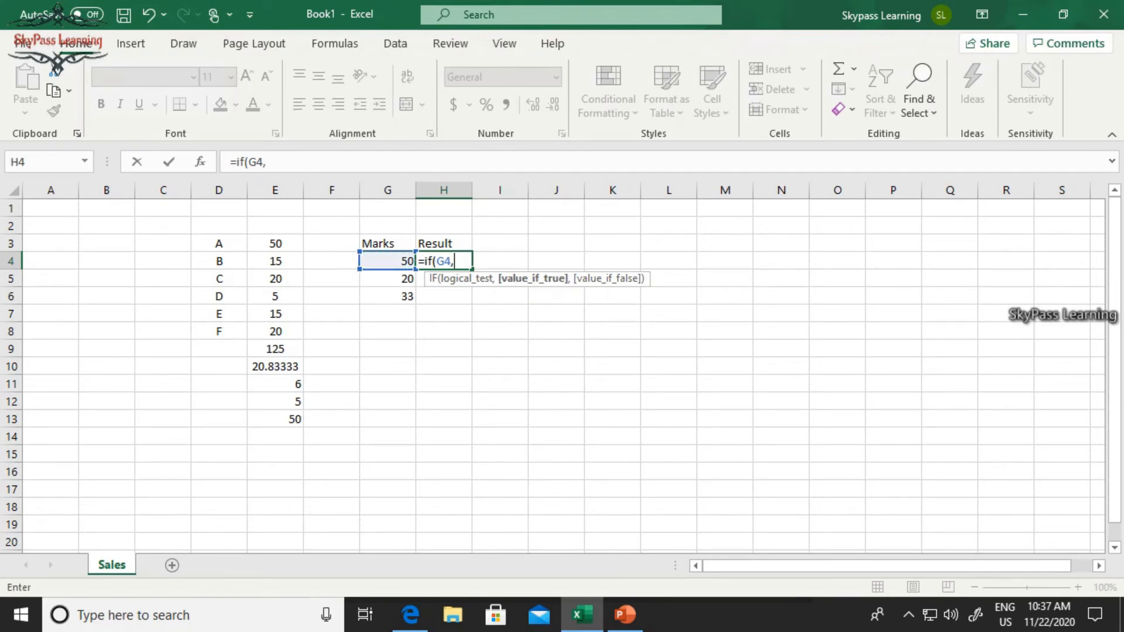
key("BackSpace")
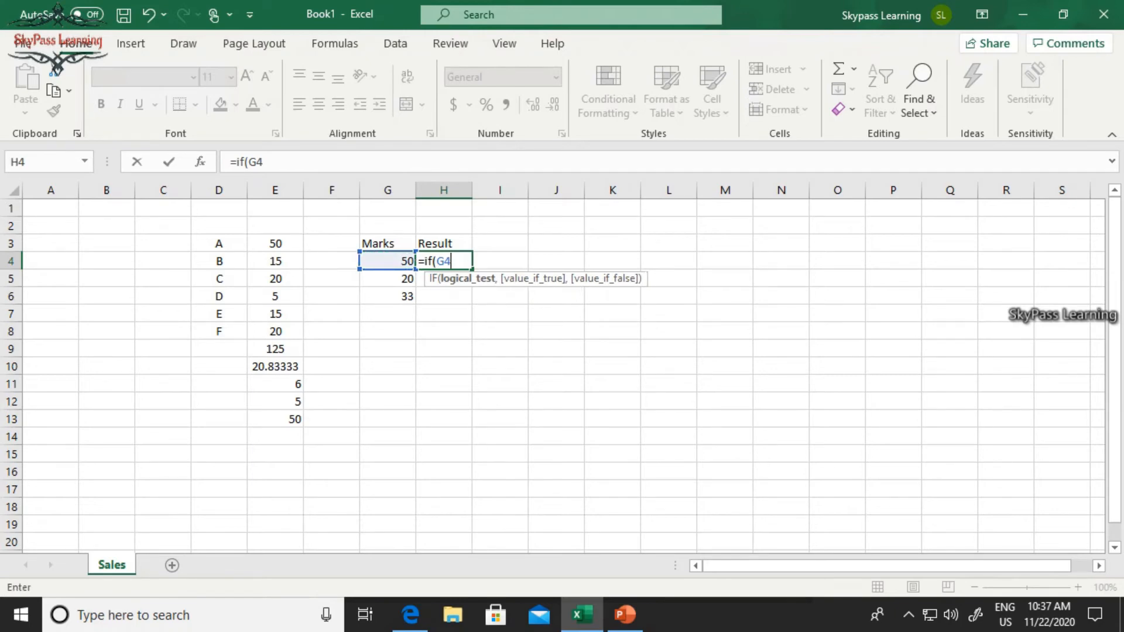
type(">=33,")
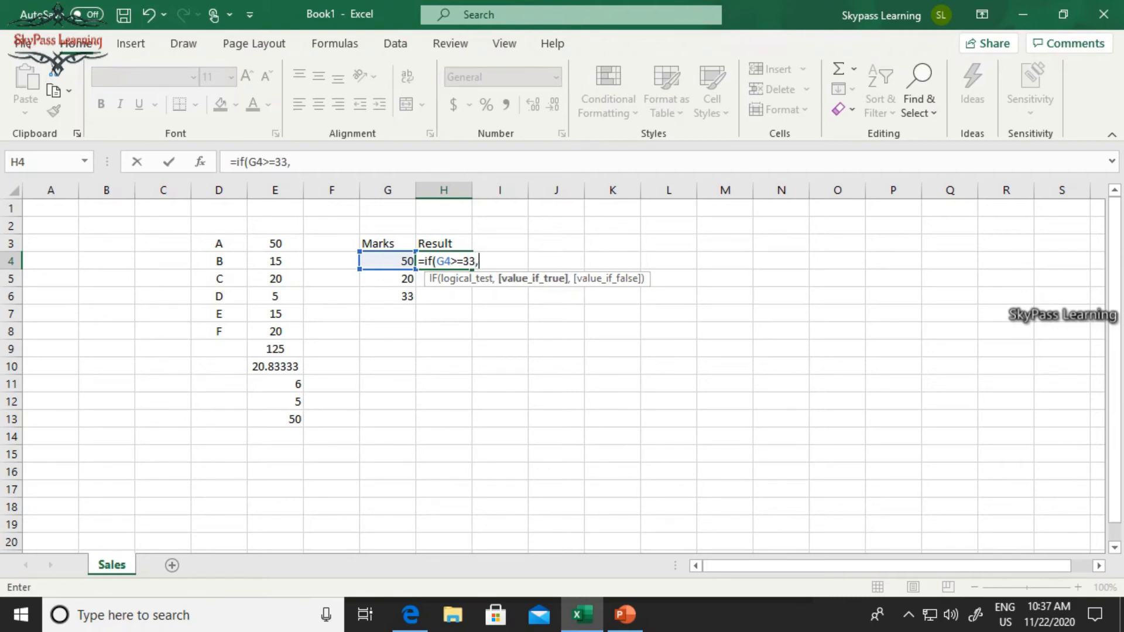
type("\"Pass\",")
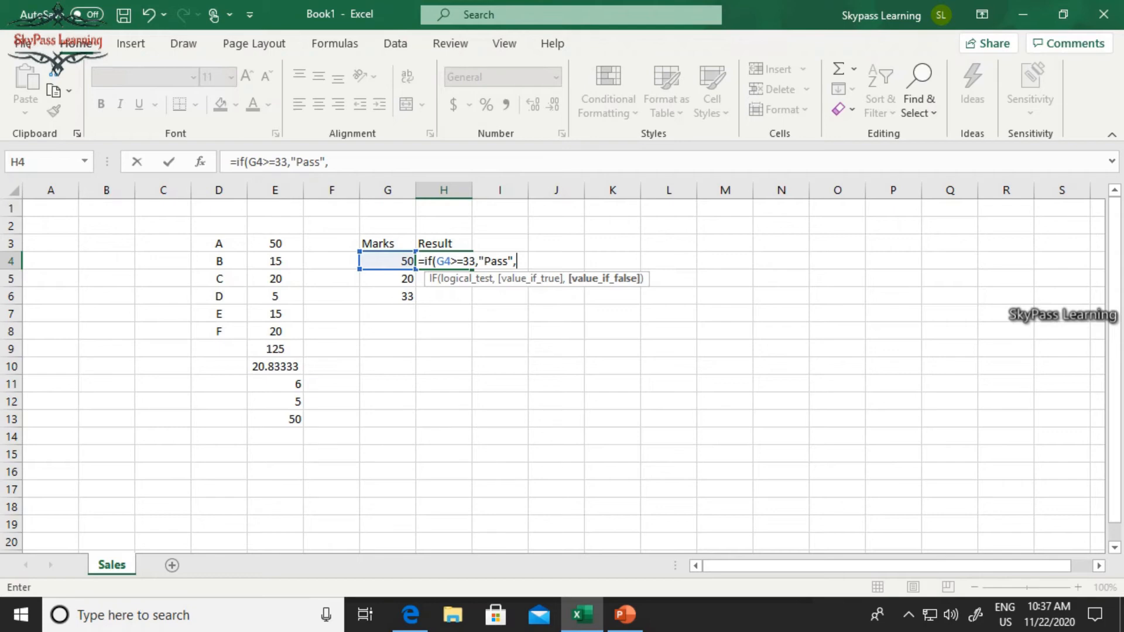
type("\"Fail\")")
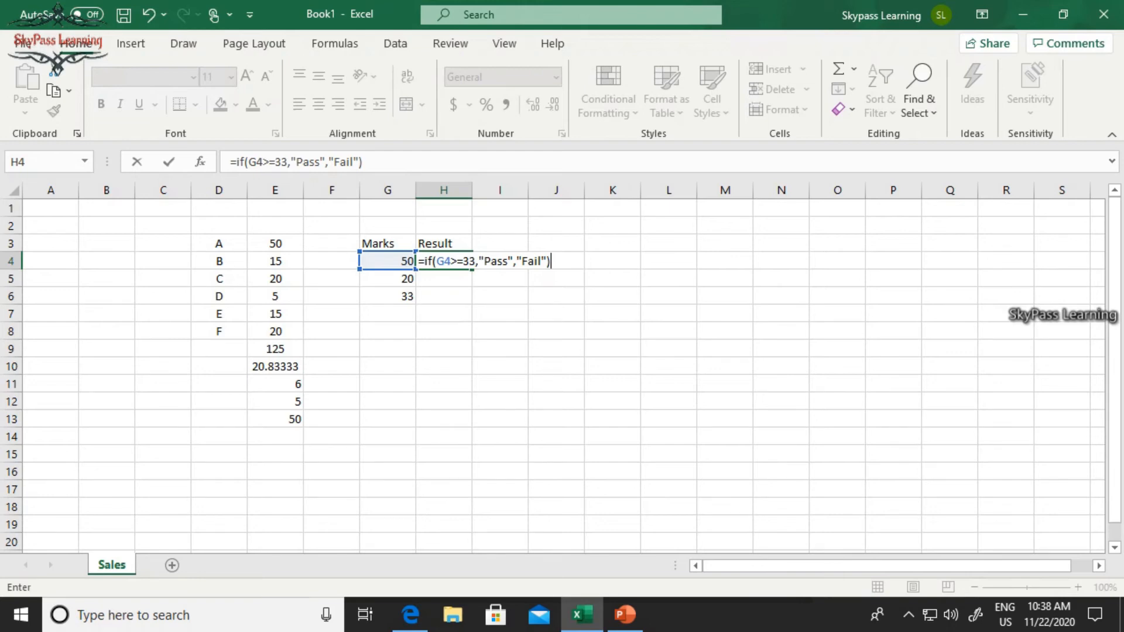
key("Return")
Examine the full text of the IF formula in H4 without changing it
left_click(443, 261)
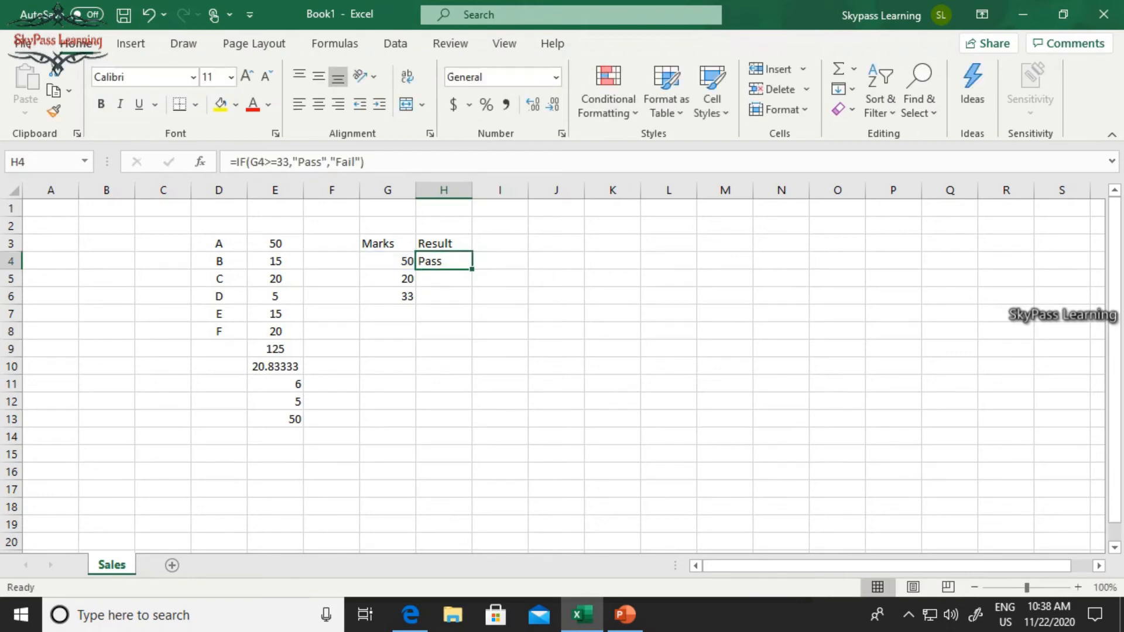
left_click_drag(367, 162, 230, 162)
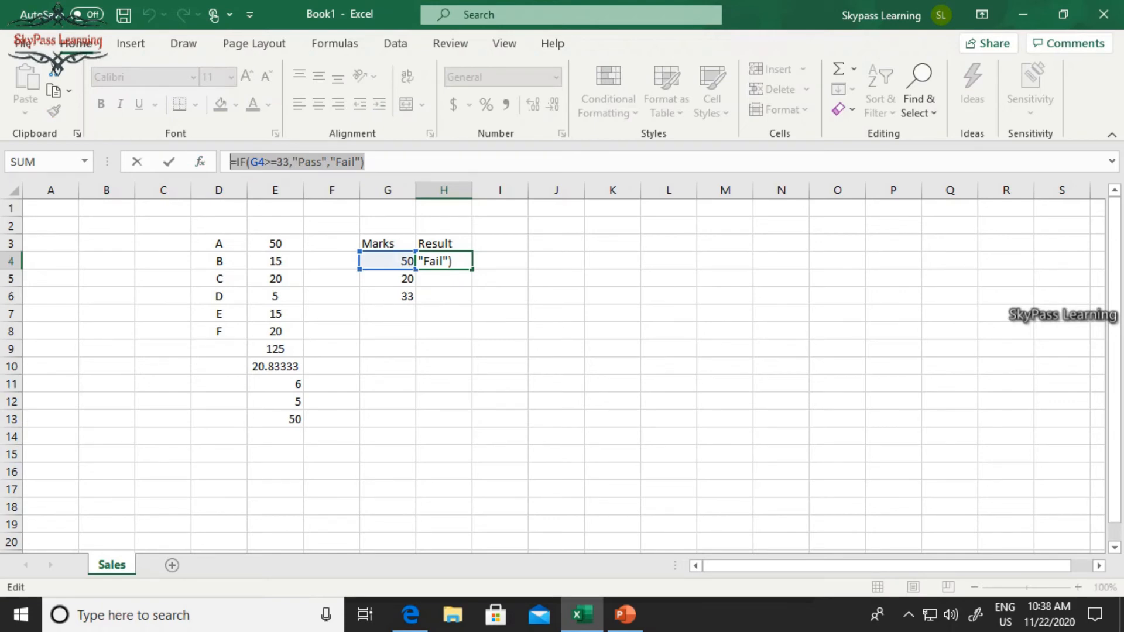
left_click(443, 278)
key("Escape")
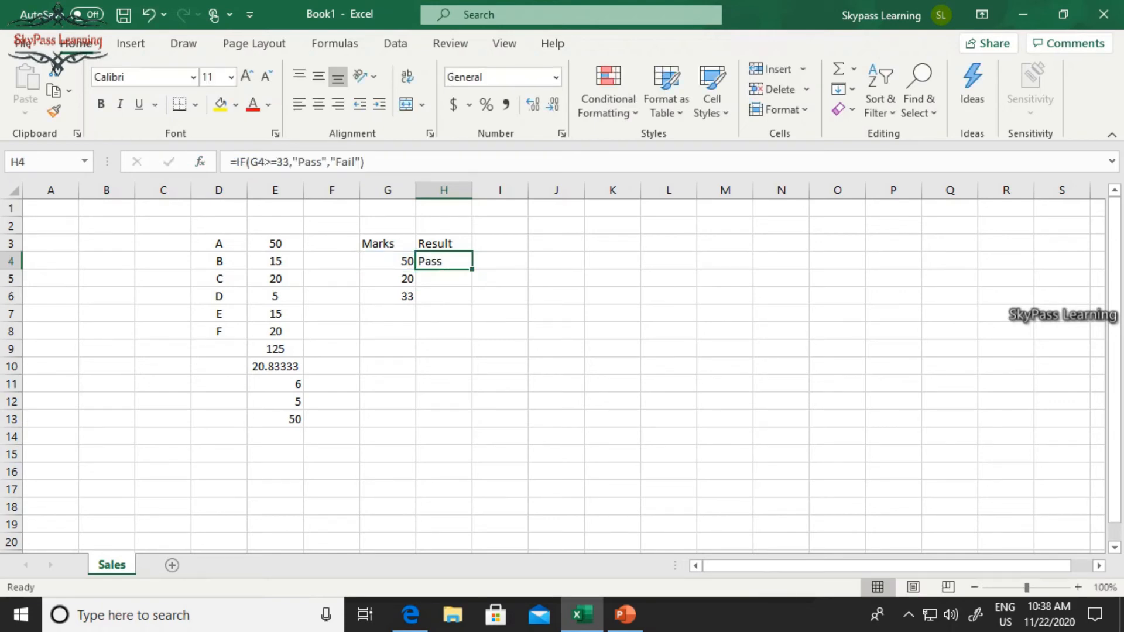
Fill the IF formula from H4 down the Result column through H16
left_click(443, 278)
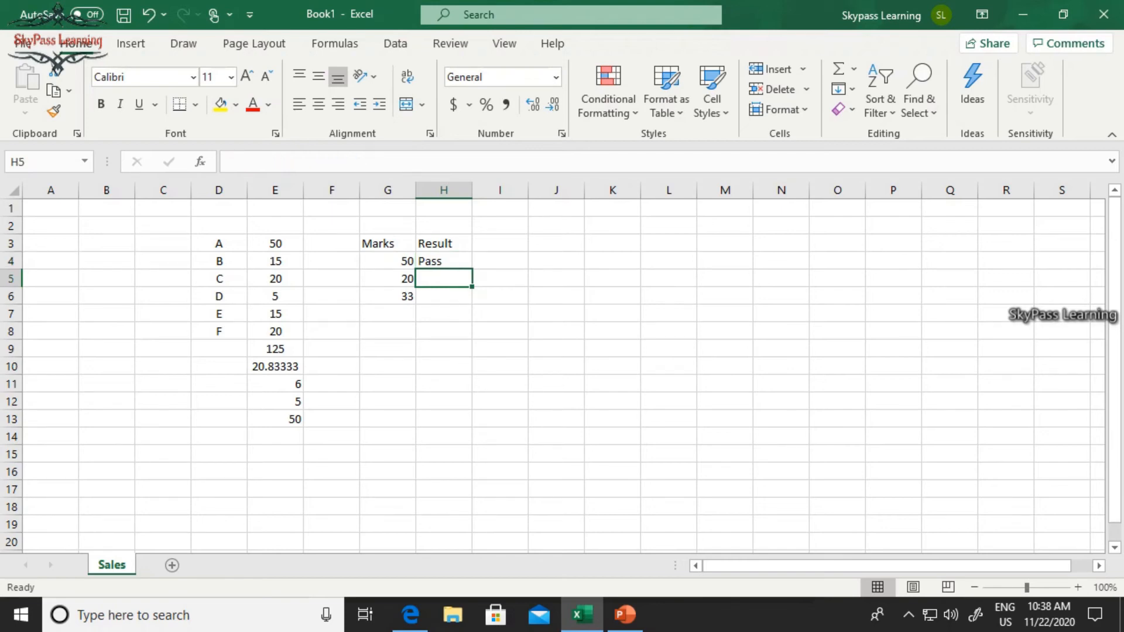
left_click(443, 261)
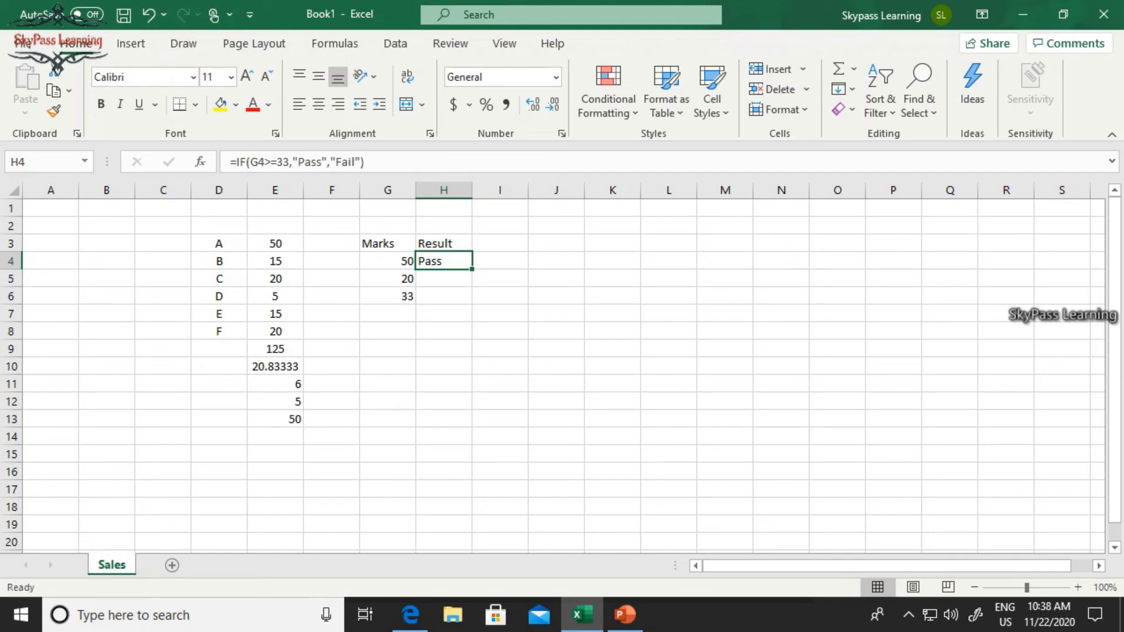
left_click_drag(472, 269, 471, 478)
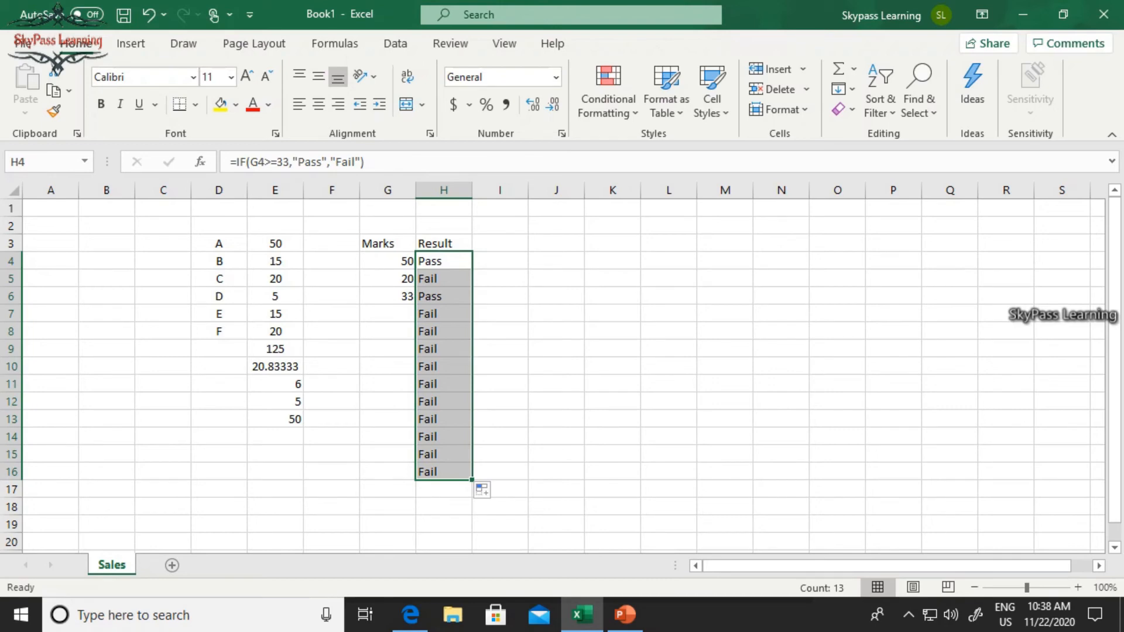
Check the copied formulas in the Result column against the marks in their rows
left_click(443, 313)
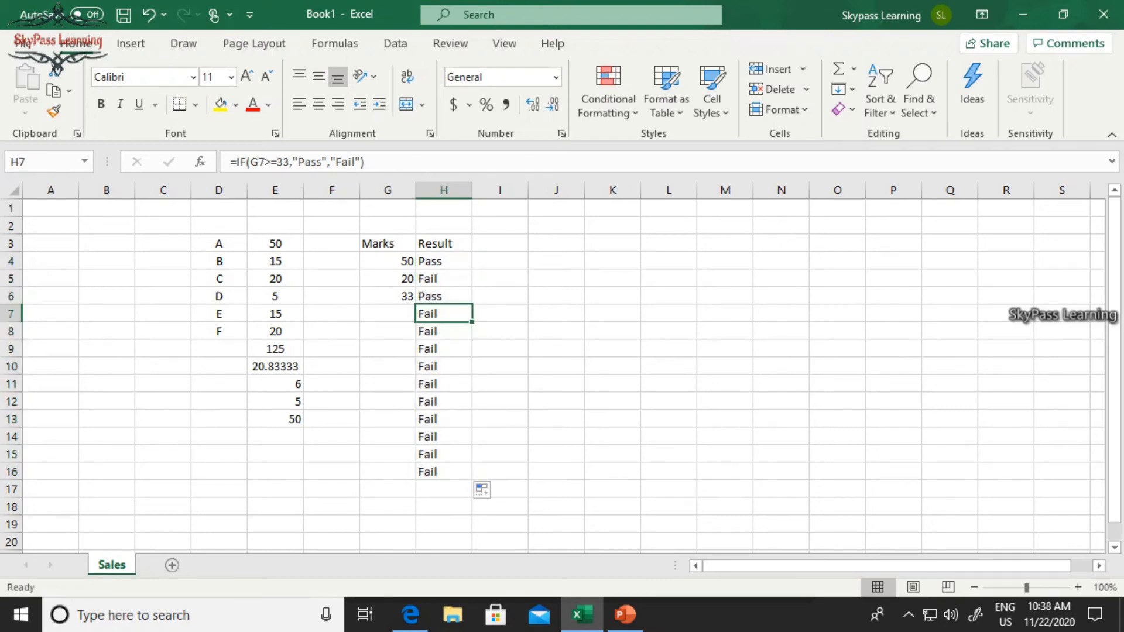
left_click(444, 331)
left_click(444, 279)
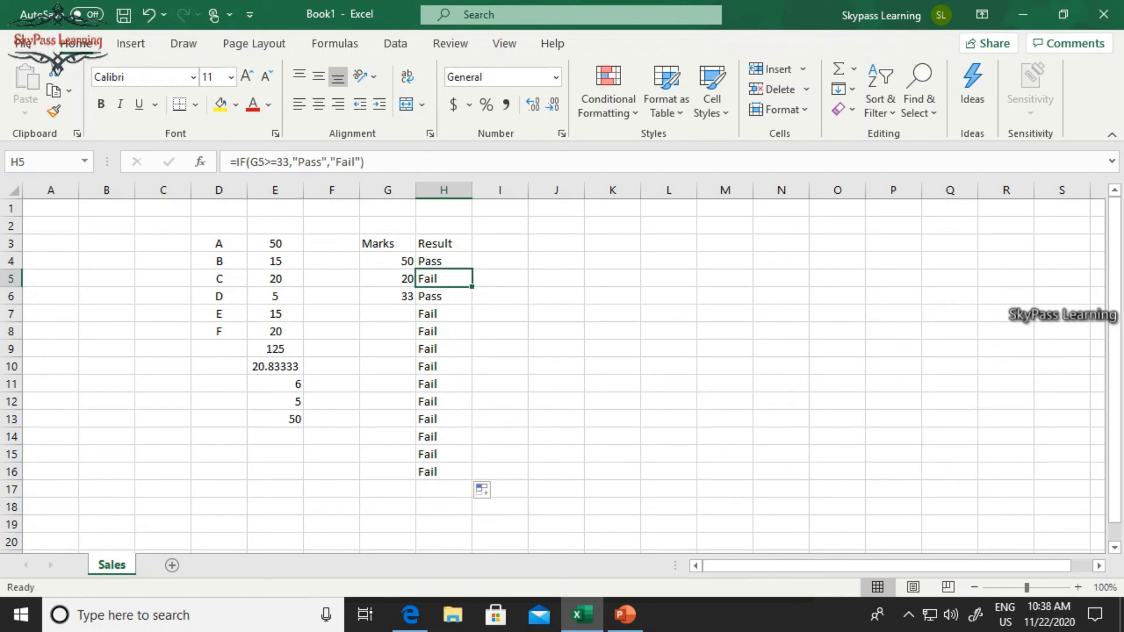
left_click(444, 262)
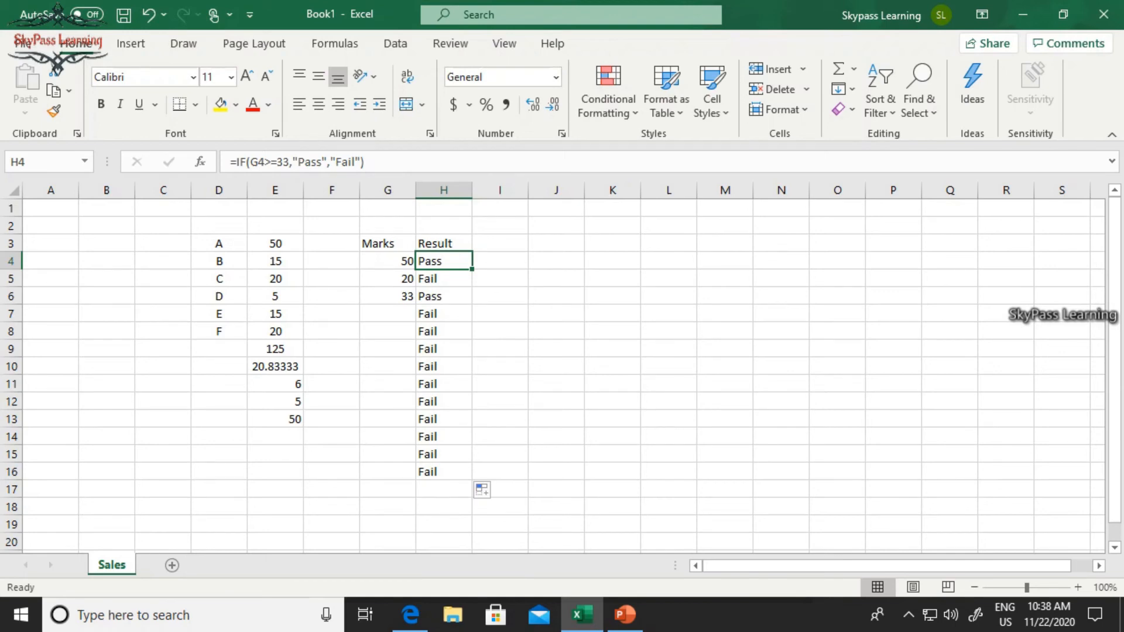
left_click(388, 279)
left_click(444, 279)
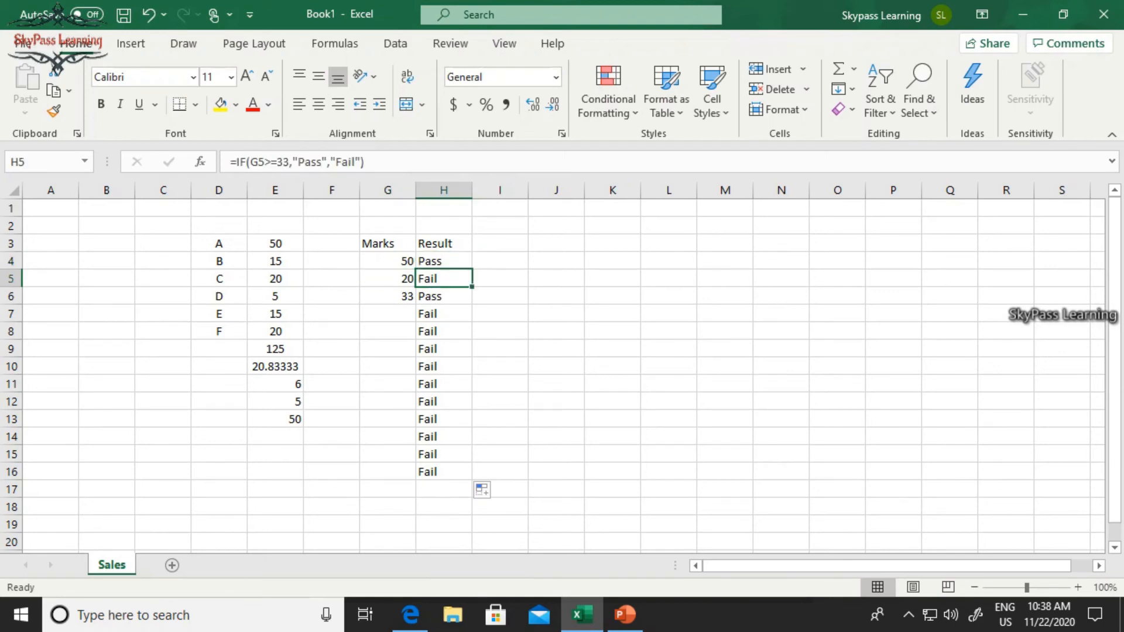
left_click(444, 297)
Enter the marks 32, 34, 50, 33, 60 and 21 in cells G7 through G12
left_click(387, 314)
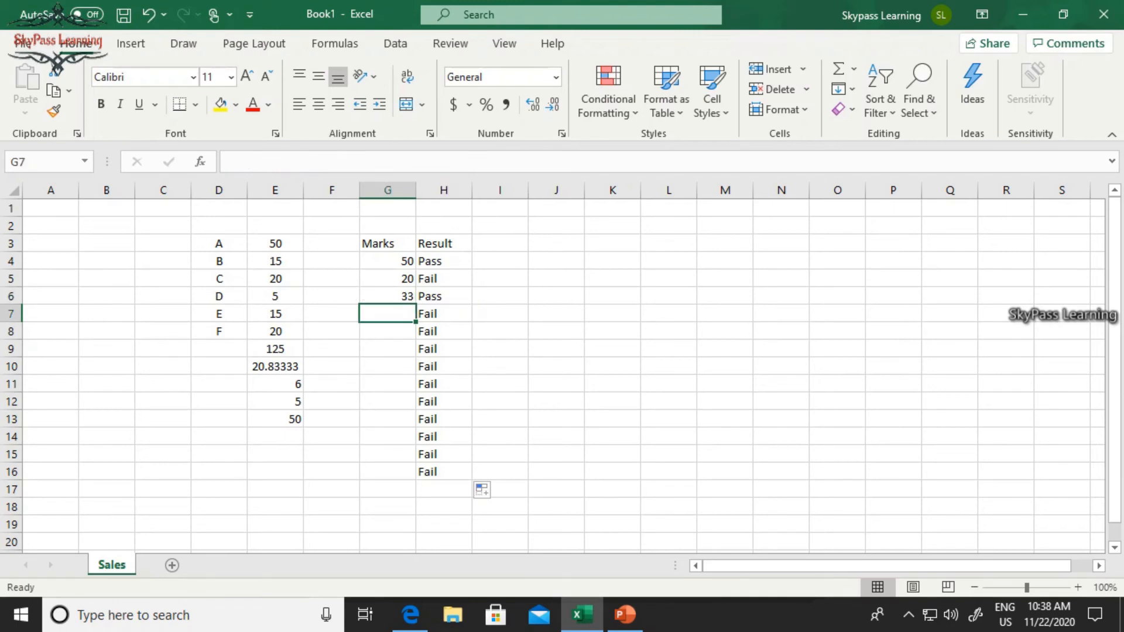
type("32")
key("Return")
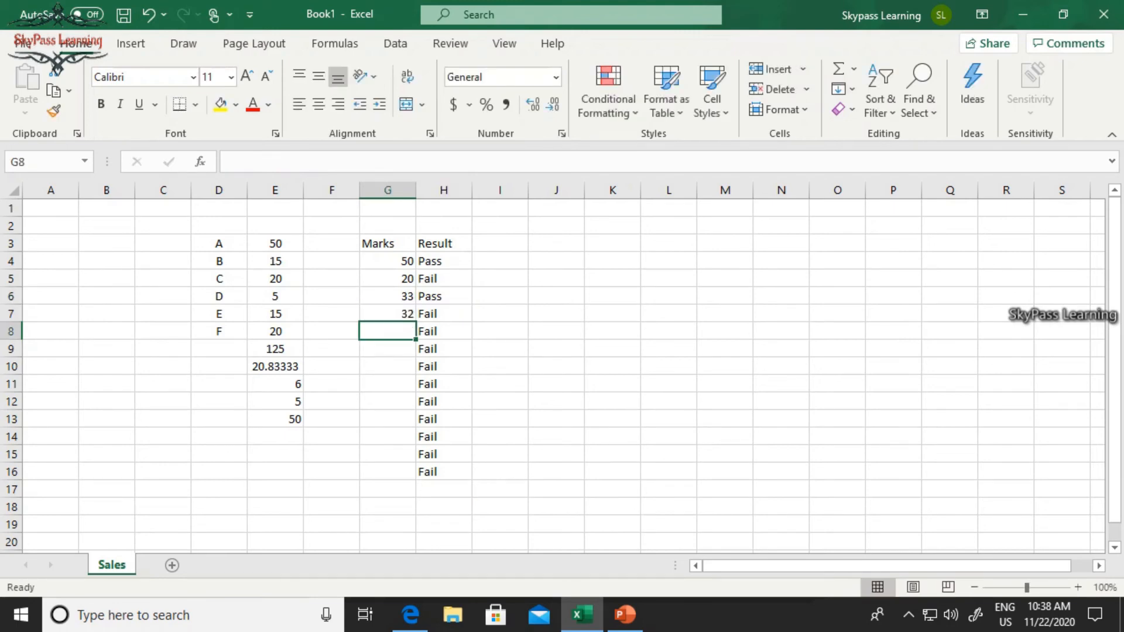
type("34")
key("Return")
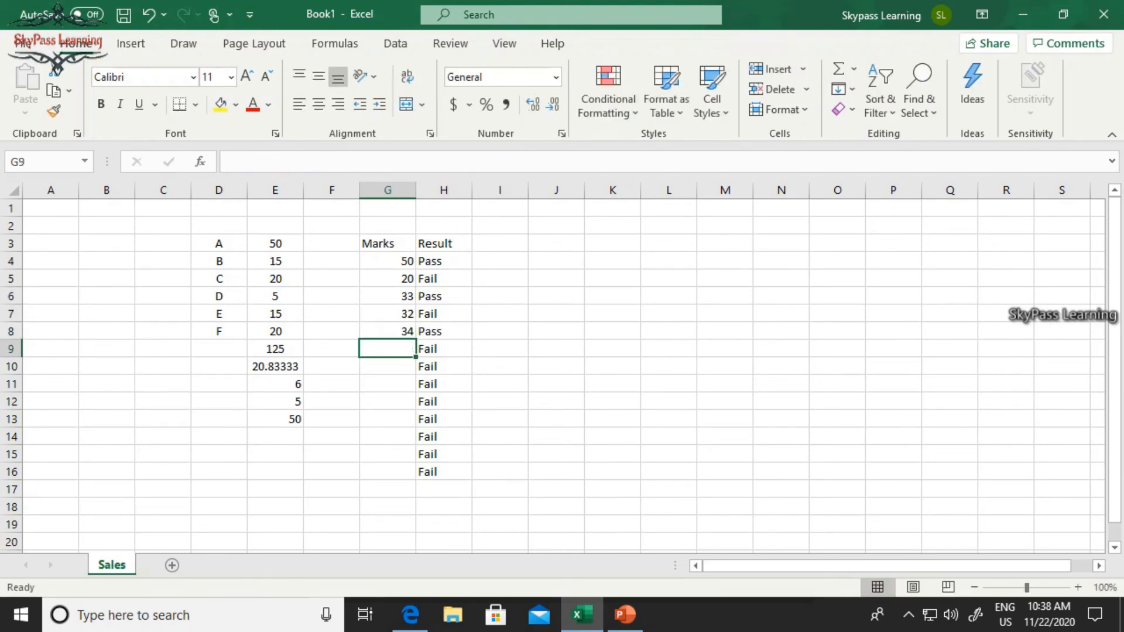
type("50")
key("Return")
type("33")
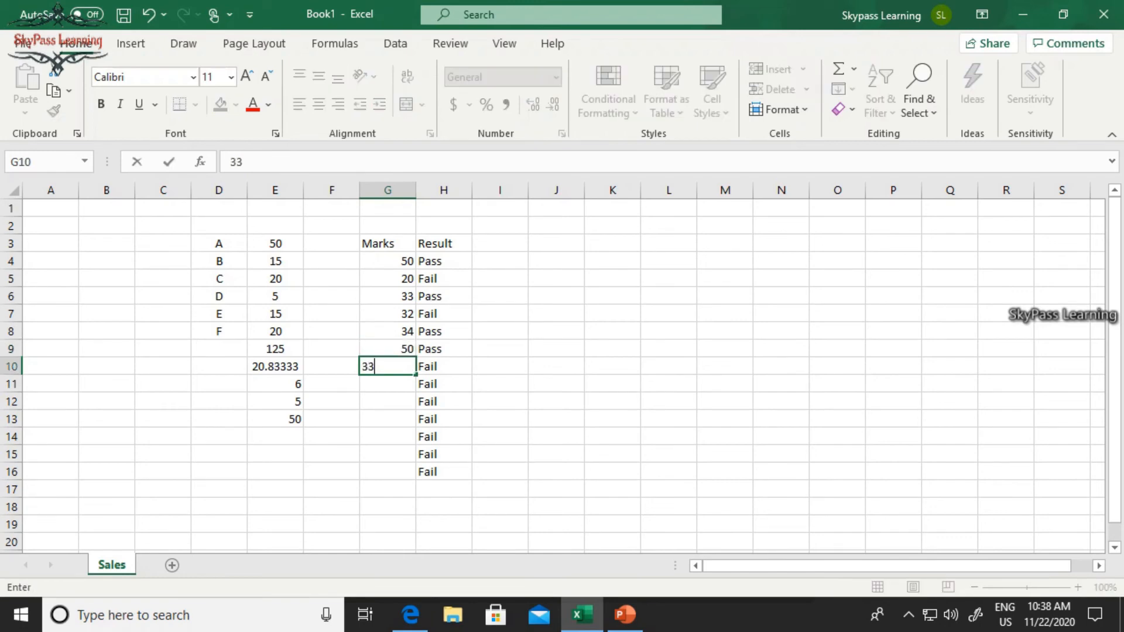
key("Return")
type("60")
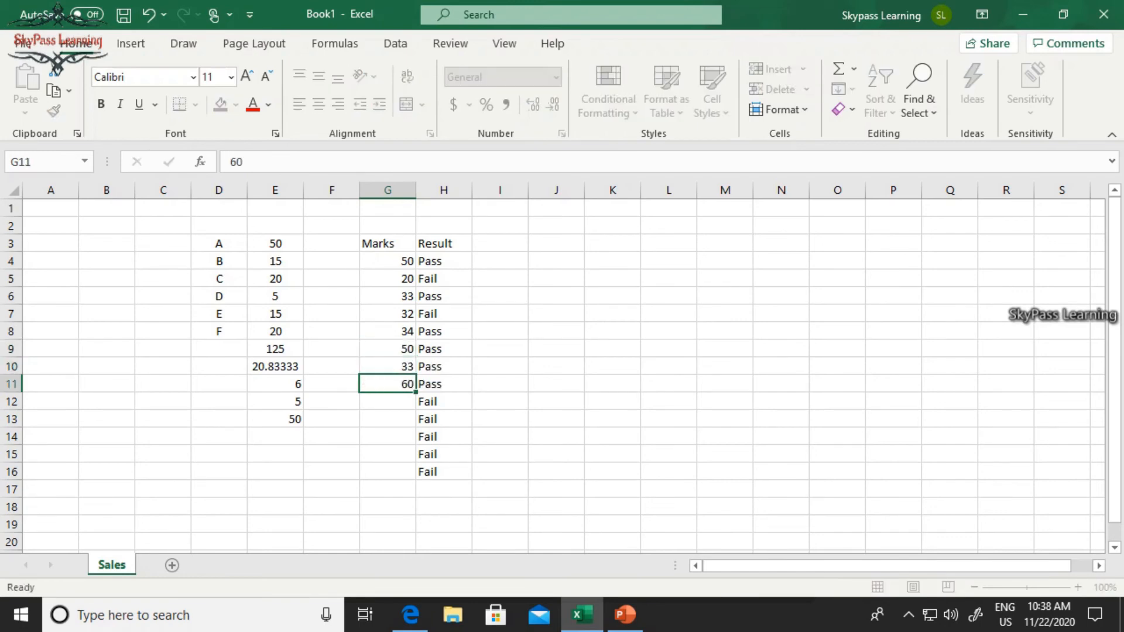
key("Return")
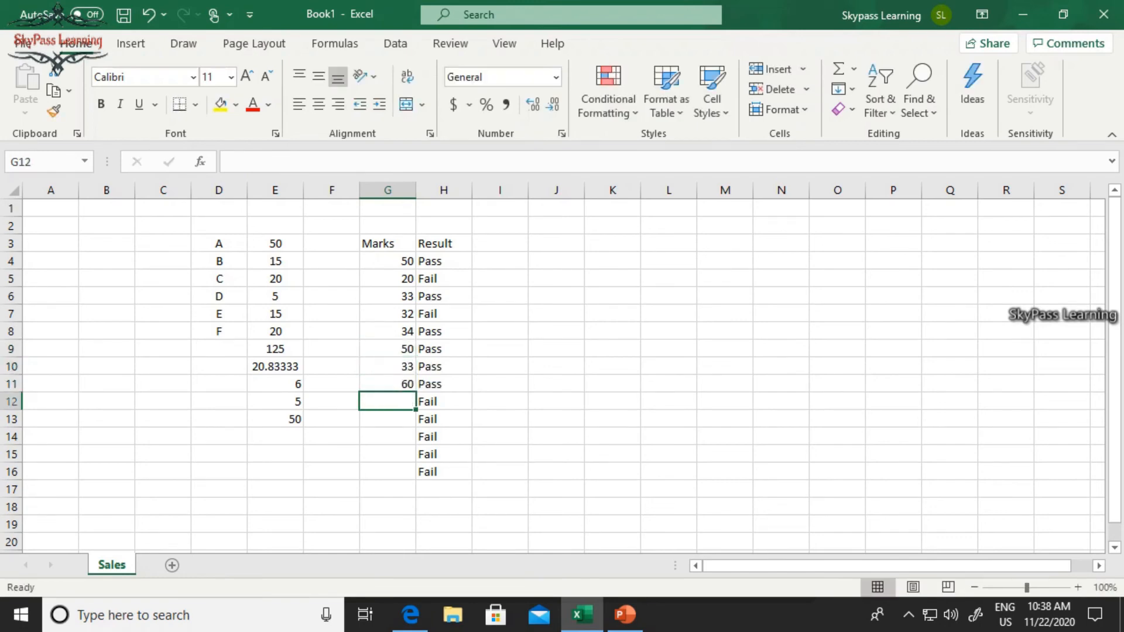
type("21")
key("Return")
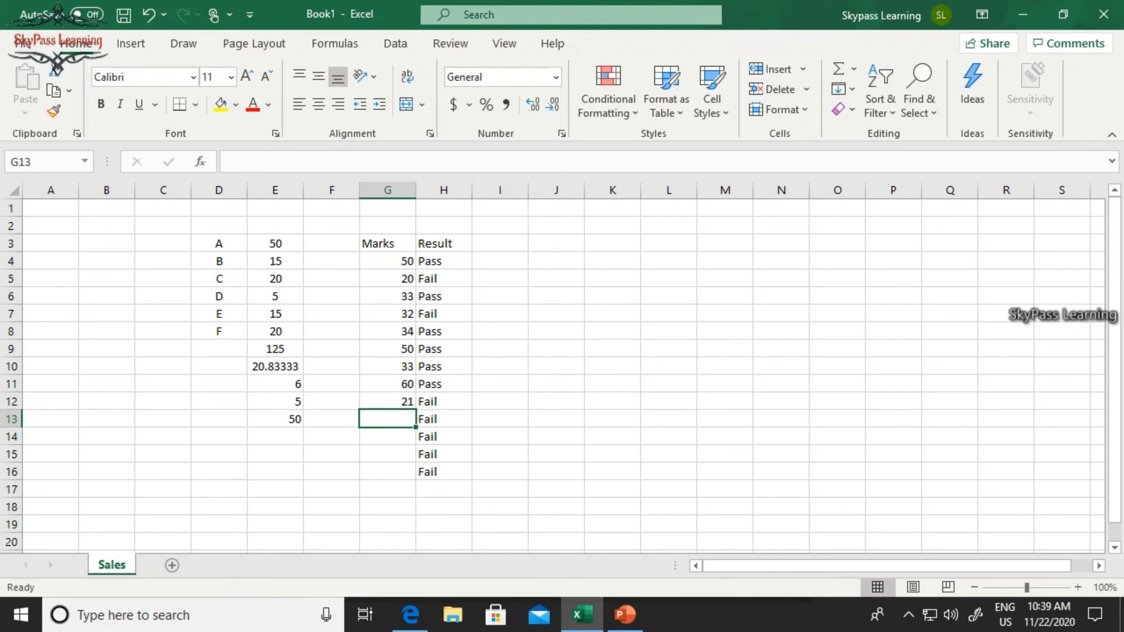
Review the IF formula in H4 once more and open its function arguments
left_click(444, 261)
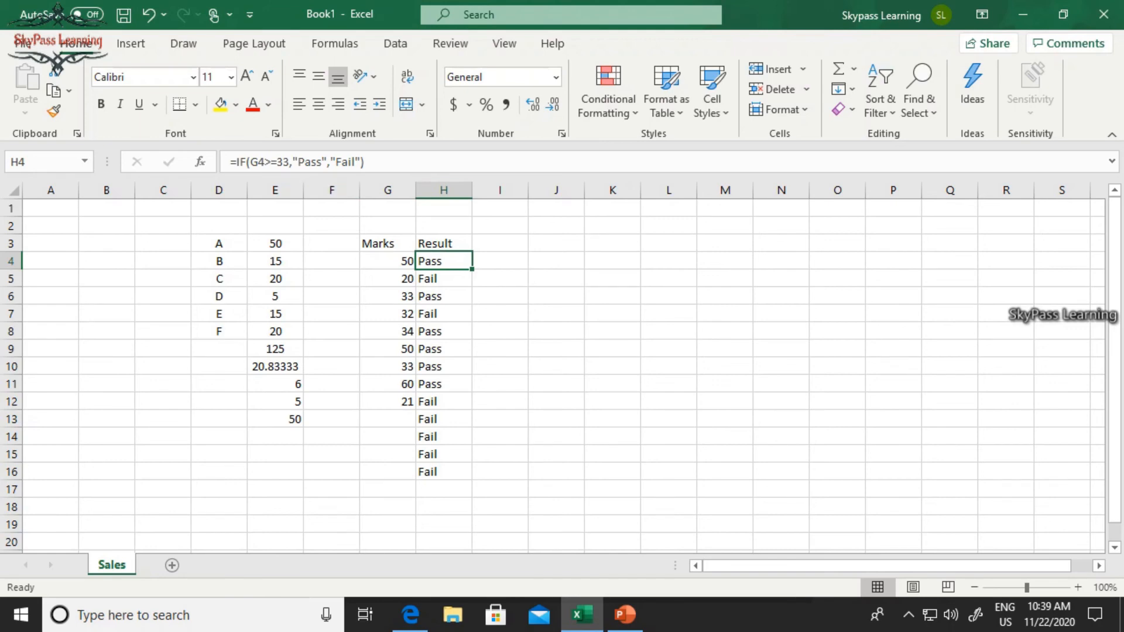
left_click(500, 243)
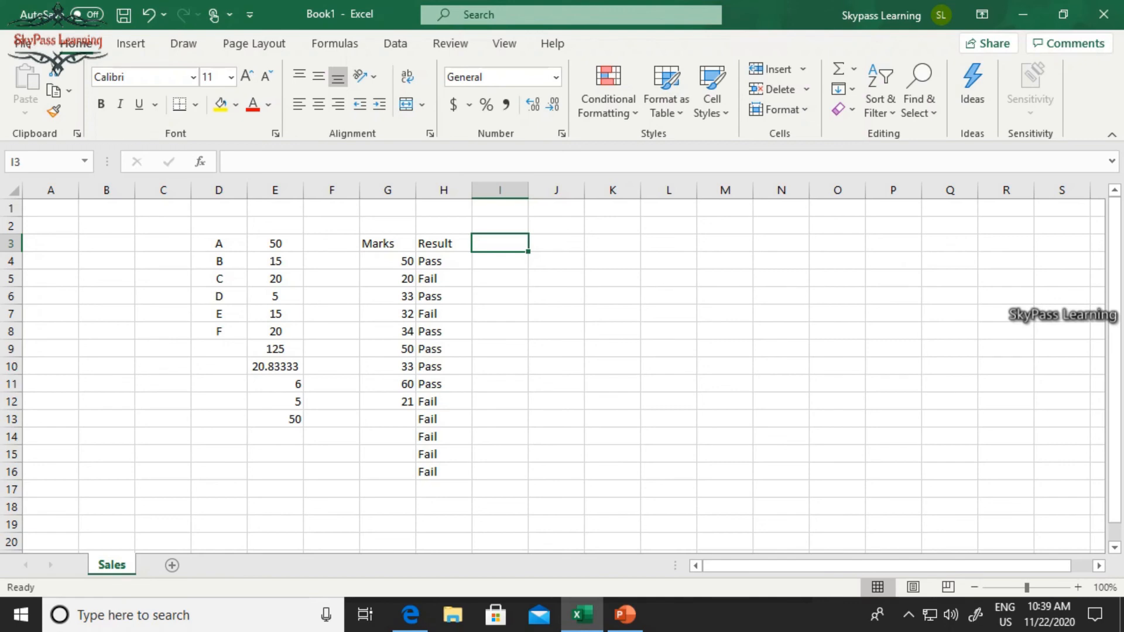
key("Left")
key("Left")
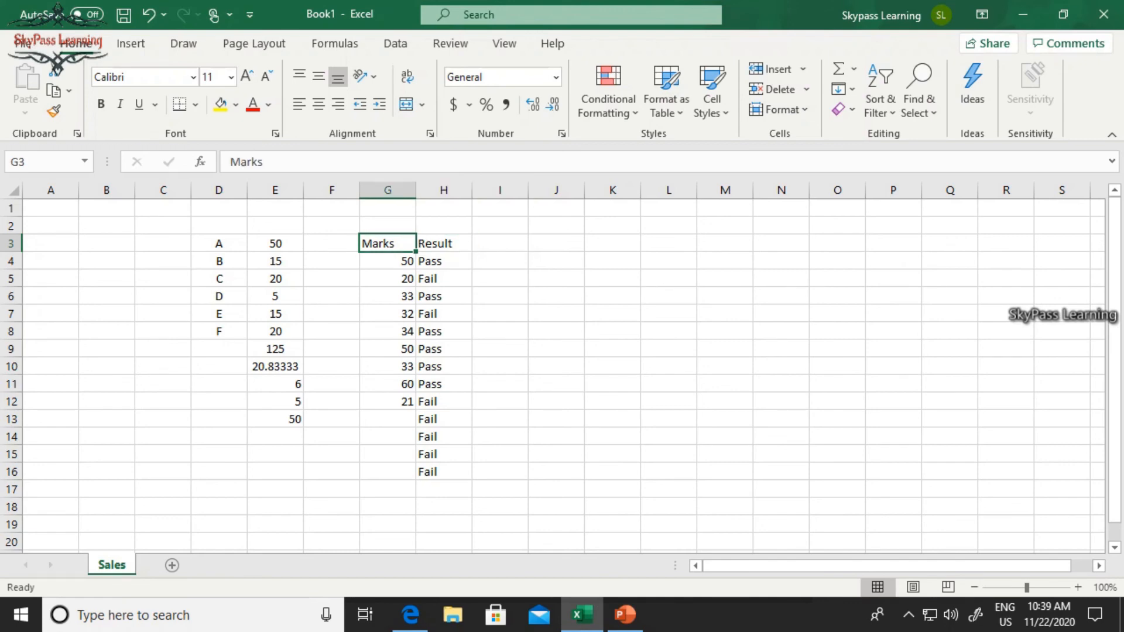
key("Down")
key("Right")
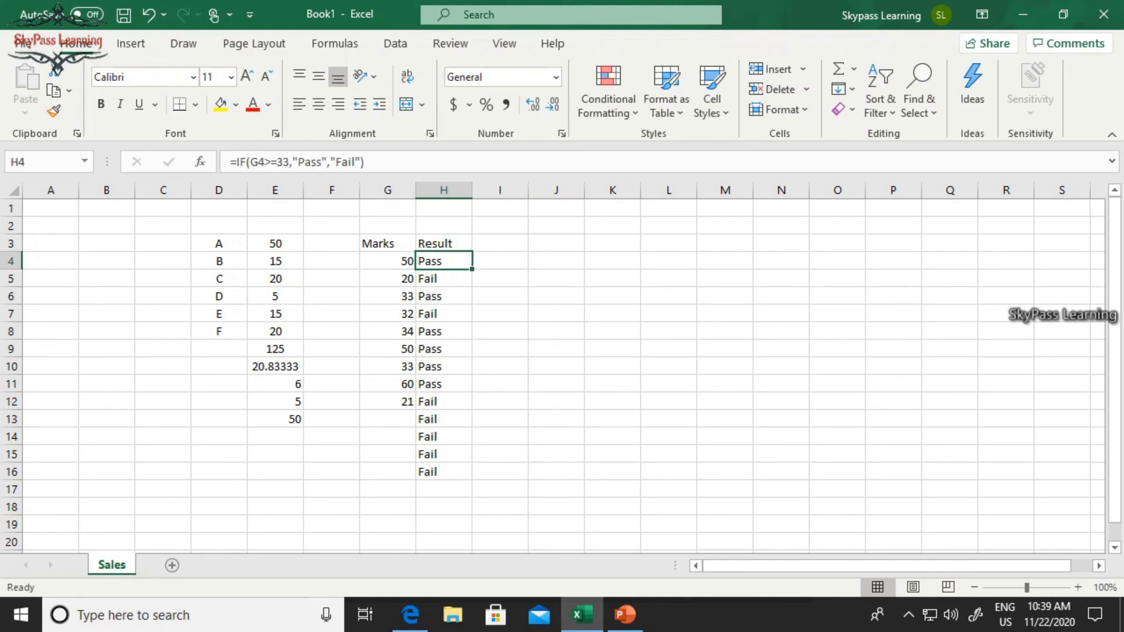
key("F2")
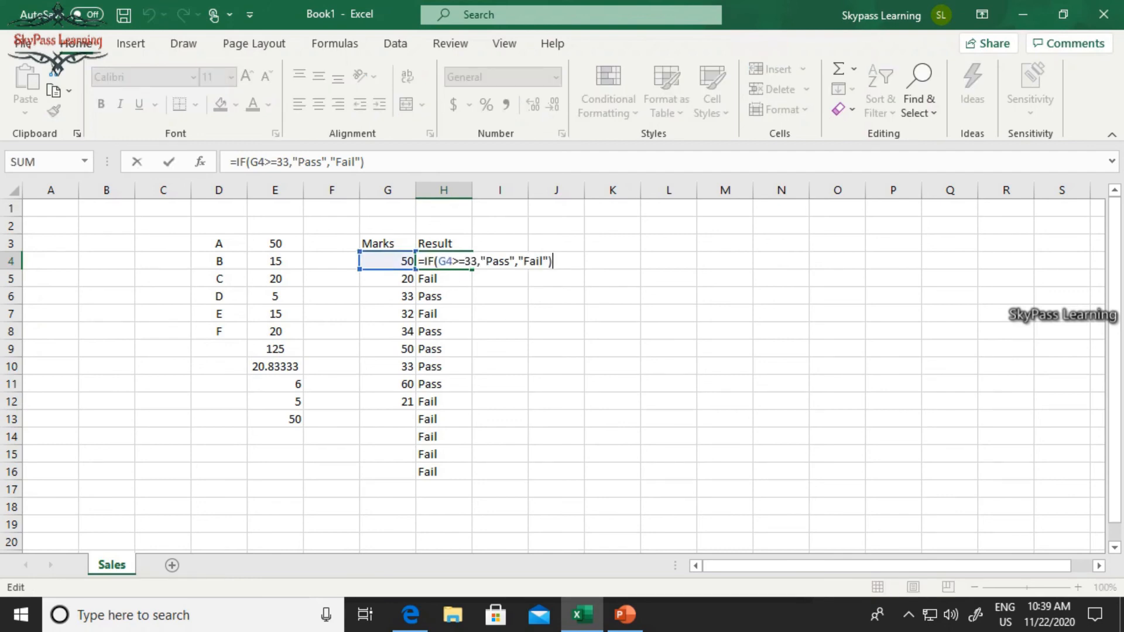
key("Escape")
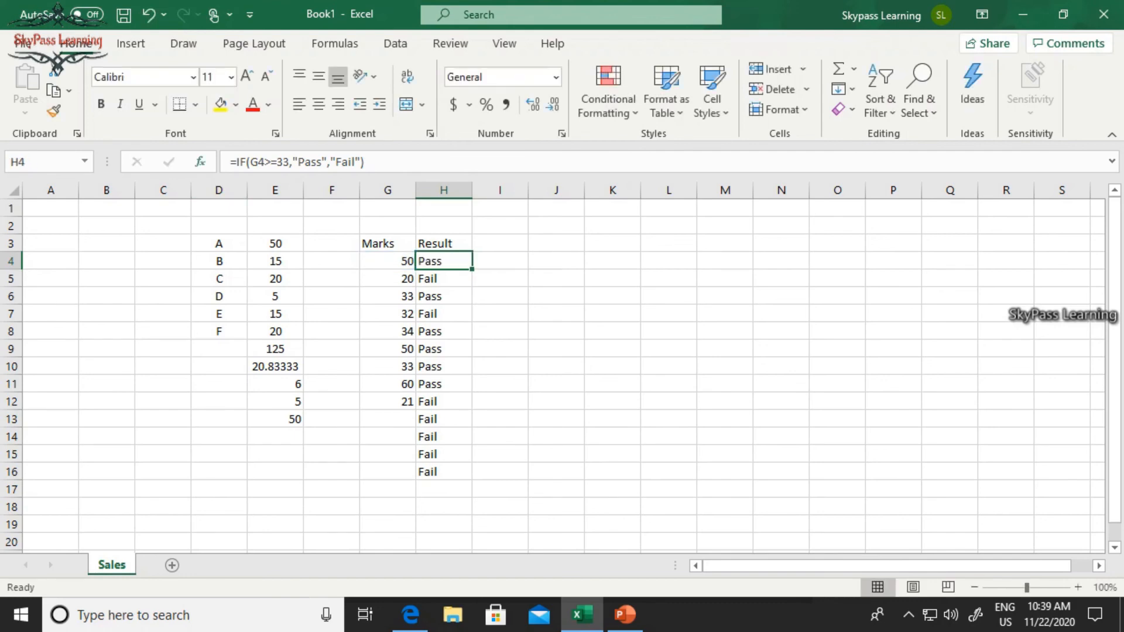
left_click(200, 162)
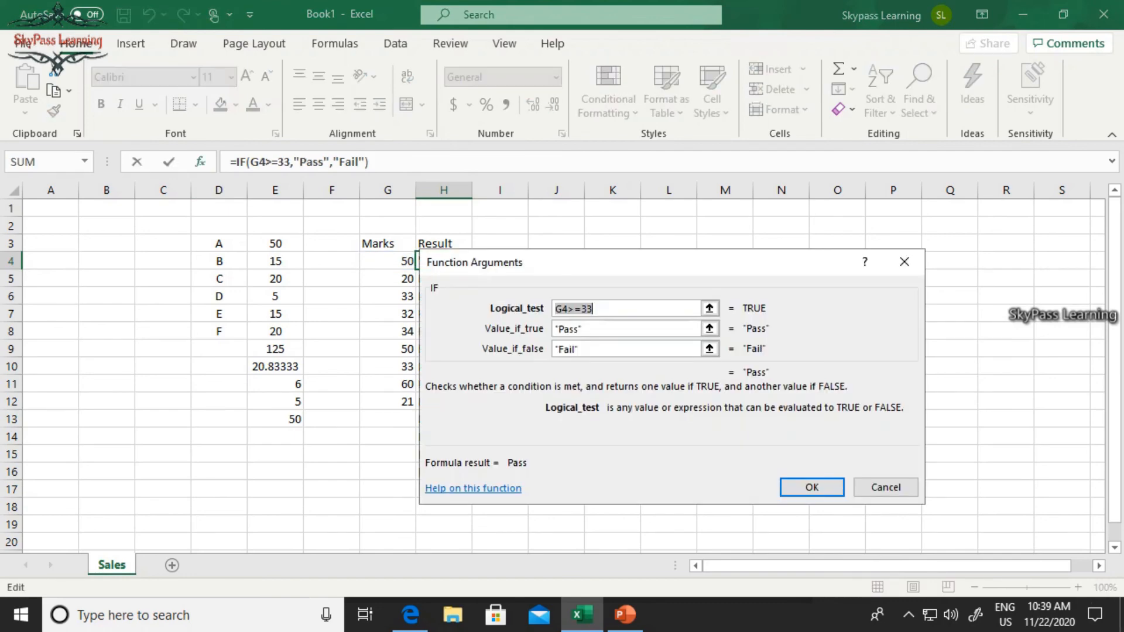